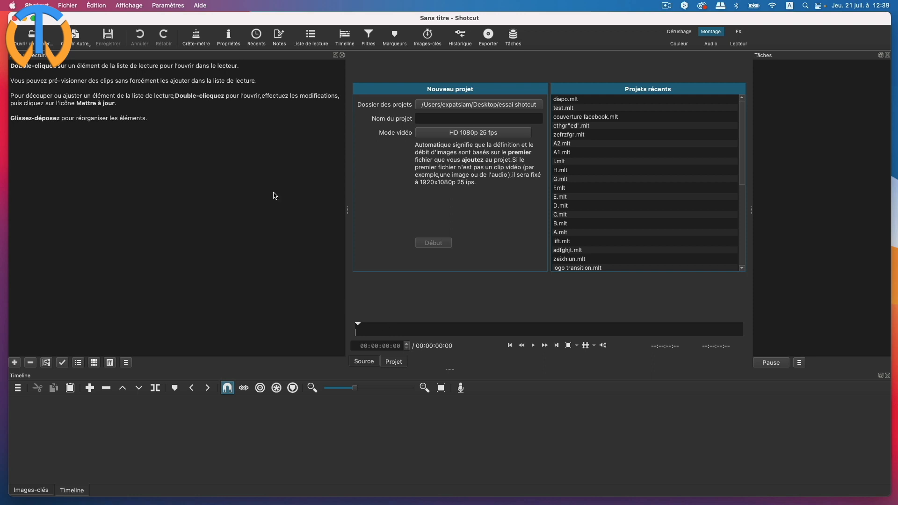
- Check for updates, accept automatic checks in future, and open the web page for Shotcut version 22.06.23
{"action": "left_click", "coordinate": [203, 7]}
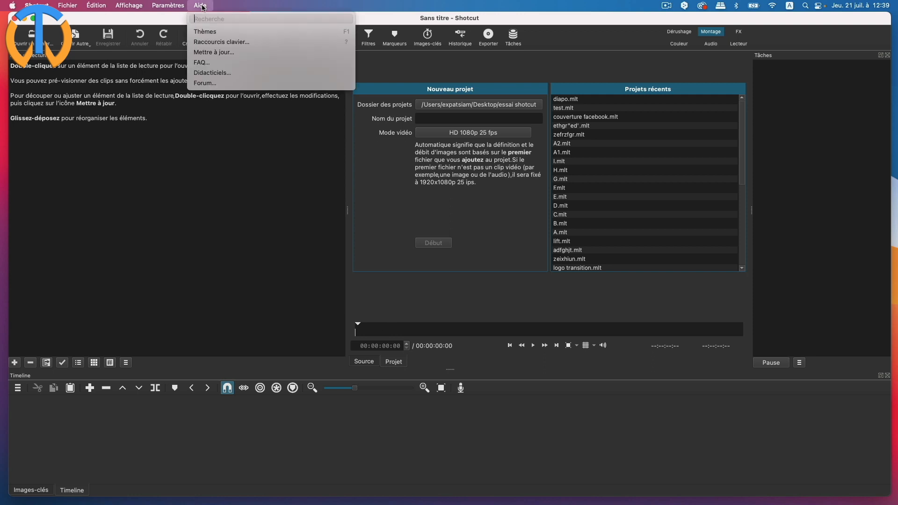
{"action": "left_click", "coordinate": [213, 52]}
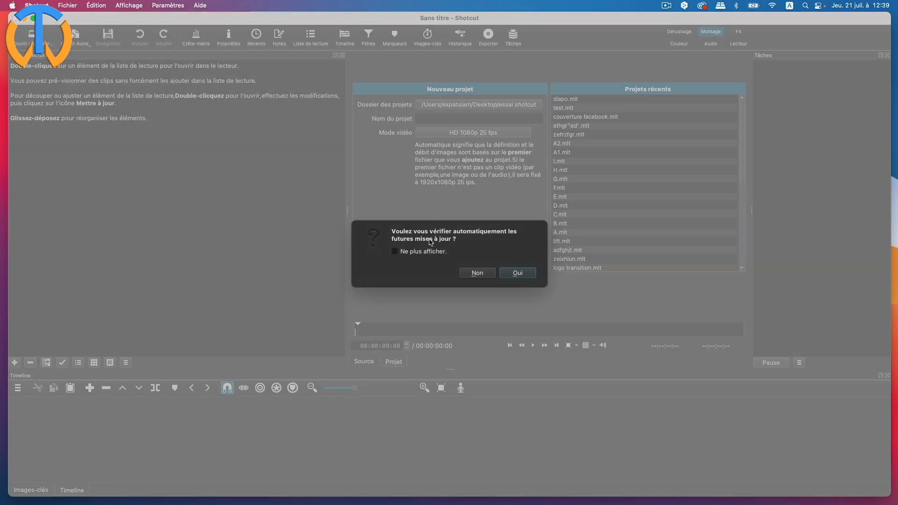
{"action": "left_click", "coordinate": [528, 277]}
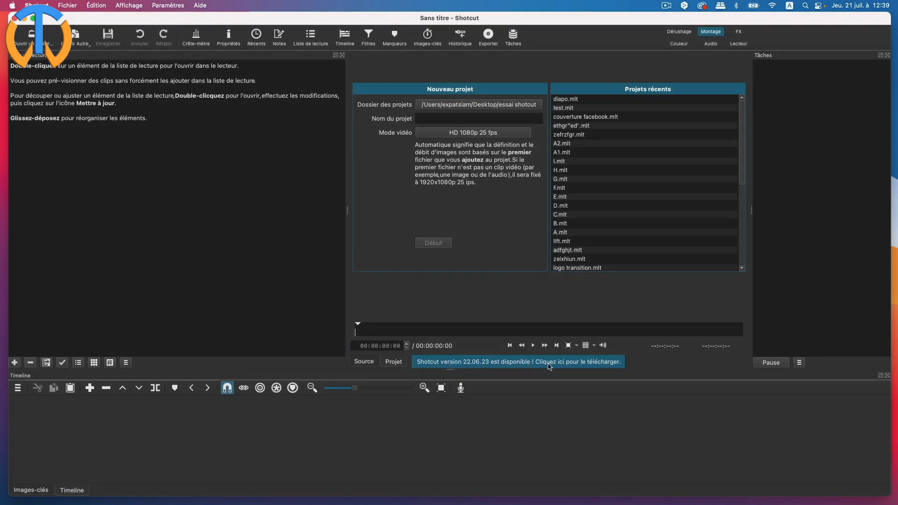
{"action": "left_click", "coordinate": [561, 363]}
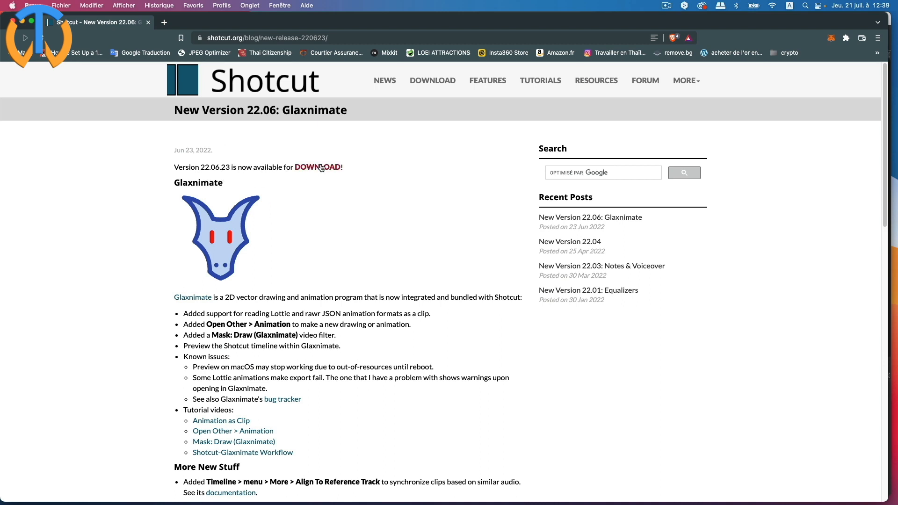
- Review the 22.06 release notes and download the ARM64 macOS build from FossHub to the Bureau folder
{"action": "scroll", "coordinate": [319, 218], "scroll_direction": "down", "scroll_amount": 5}
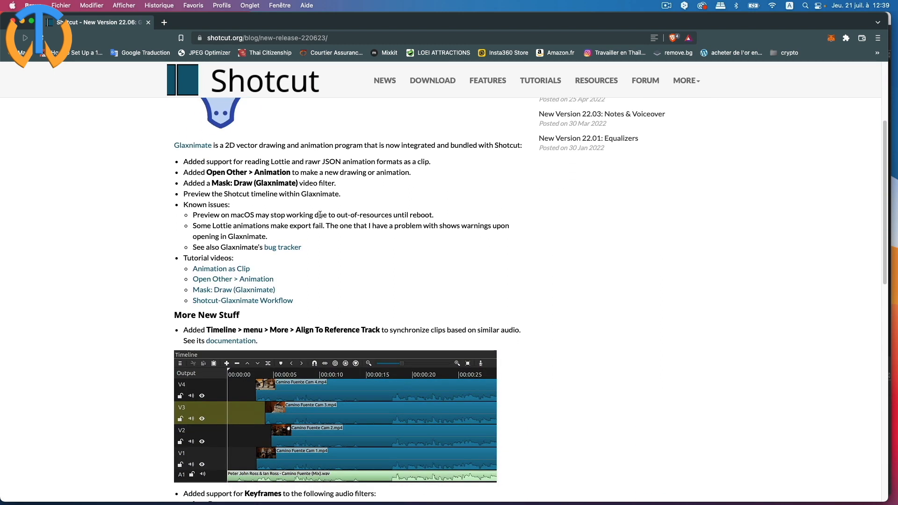
{"action": "scroll", "coordinate": [321, 216], "scroll_direction": "down", "scroll_amount": 12}
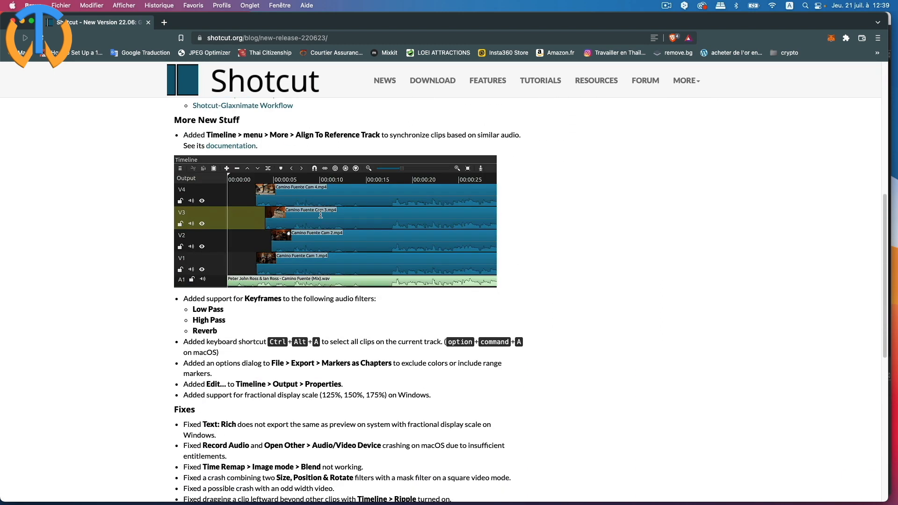
{"action": "scroll", "coordinate": [320, 213], "scroll_direction": "up", "scroll_amount": 16}
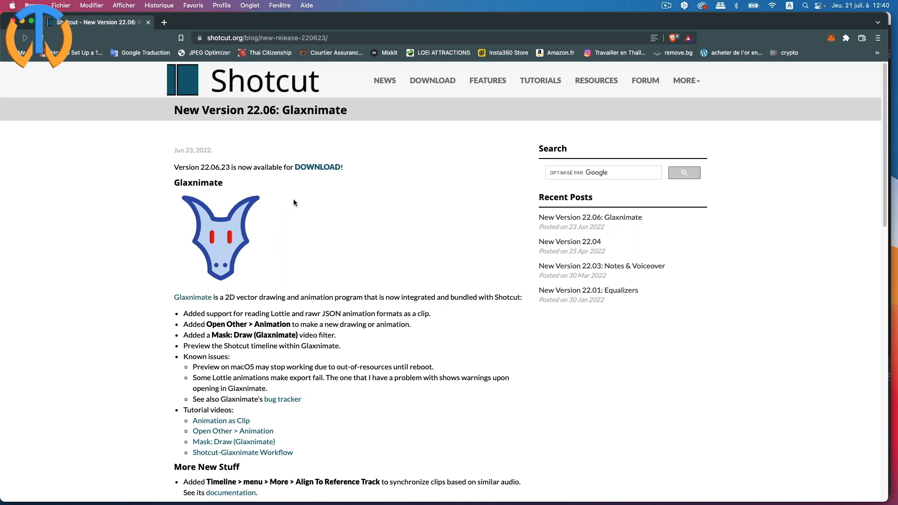
{"action": "scroll", "coordinate": [300, 215], "scroll_direction": "down", "scroll_amount": 10}
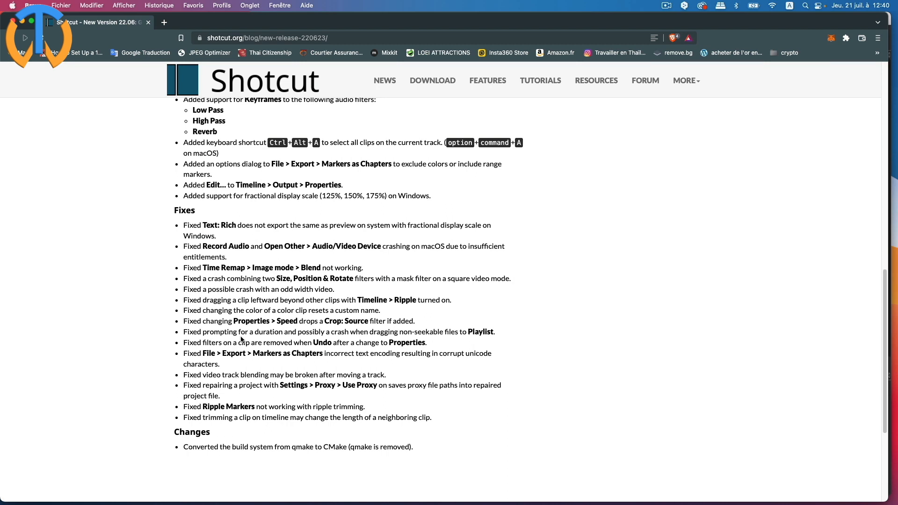
{"action": "scroll", "coordinate": [343, 312], "scroll_direction": "up", "scroll_amount": 15}
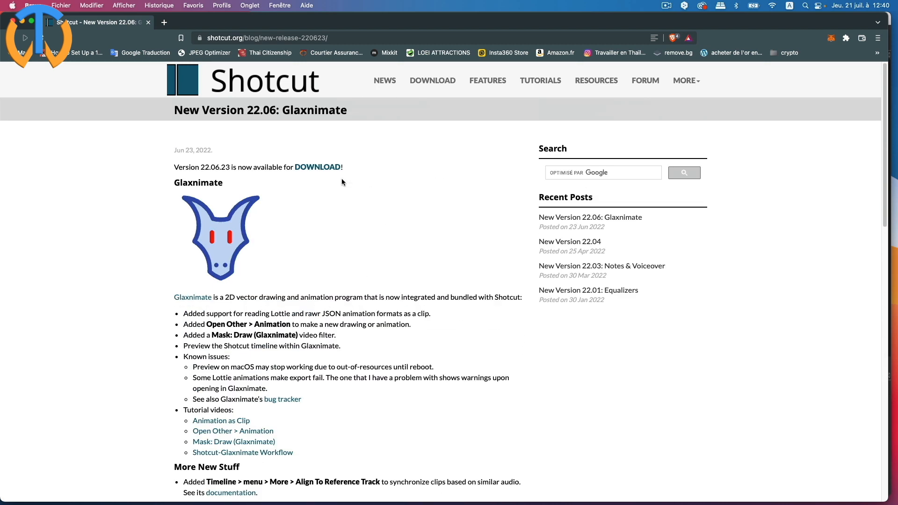
{"action": "left_click", "coordinate": [318, 167]}
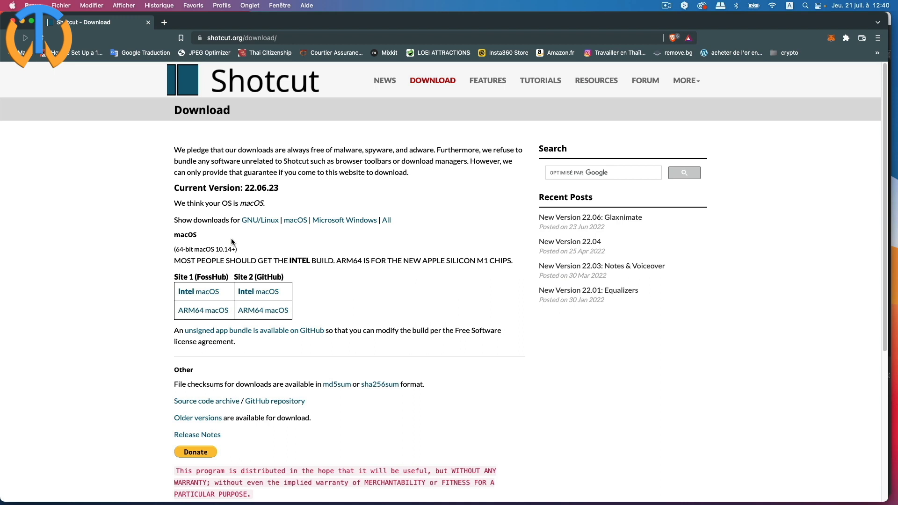
{"action": "left_click", "coordinate": [196, 316]}
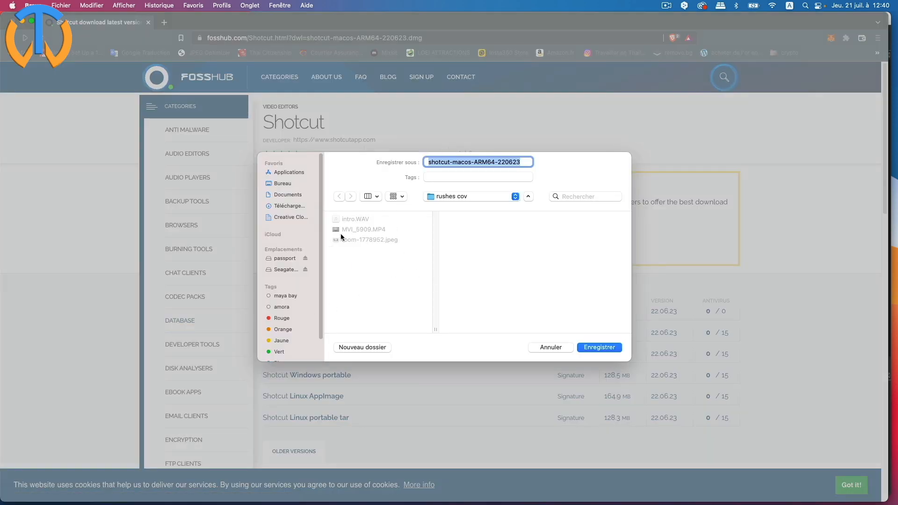
{"action": "left_click", "coordinate": [281, 183]}
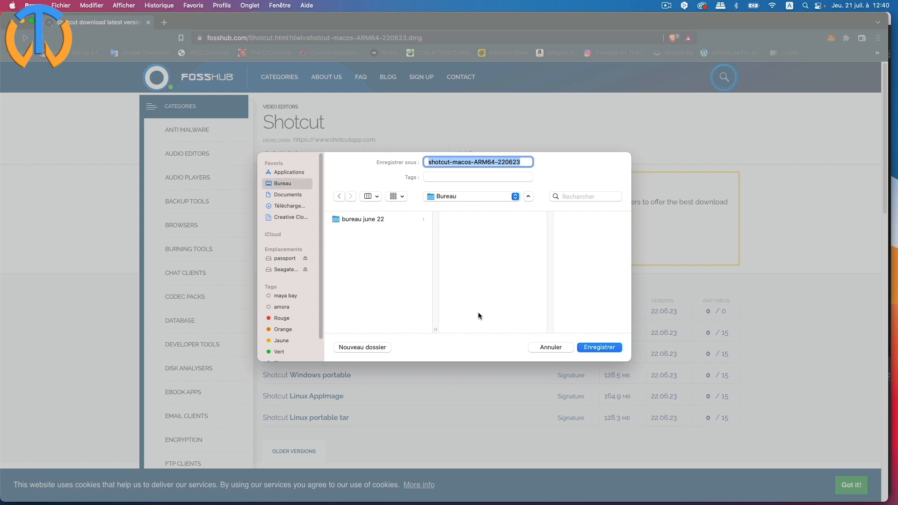
{"action": "left_click", "coordinate": [605, 347]}
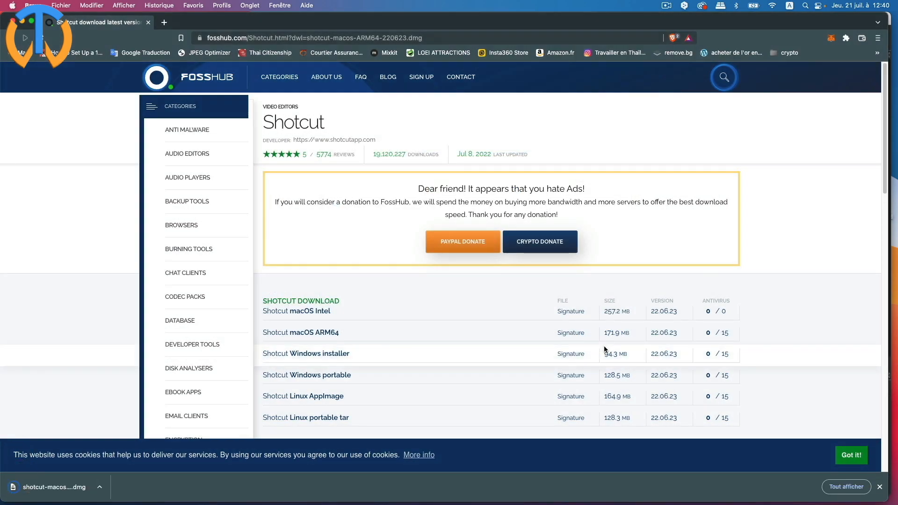
- Open the downloaded shotcut-macos-ARM64-220623.dmg and install Shotcut into Applications, replacing the older version
{"action": "left_click", "coordinate": [100, 487]}
{"action": "left_click", "coordinate": [124, 481]}
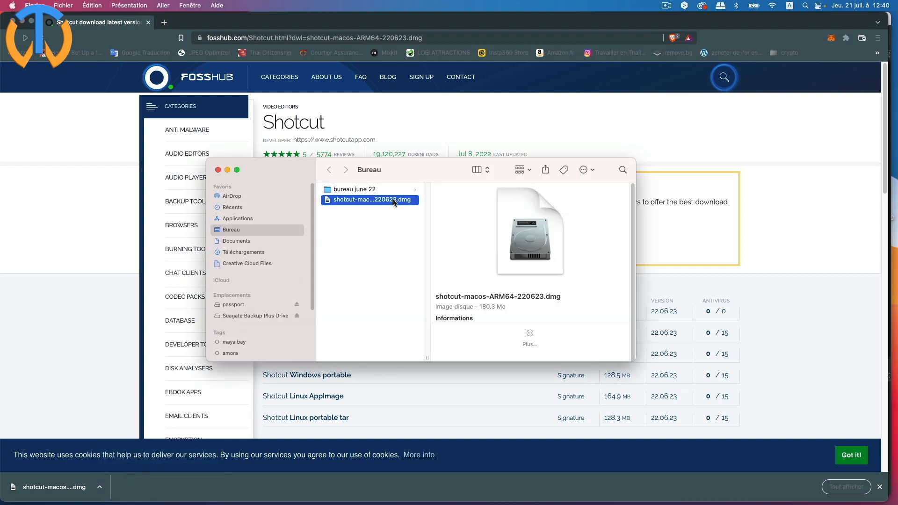
{"action": "double_click", "coordinate": [393, 202]}
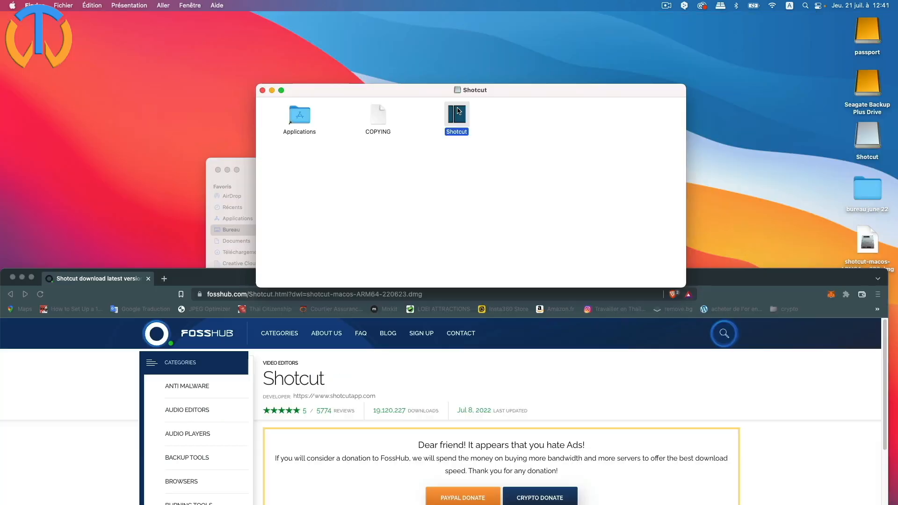
{"action": "left_click_drag", "start_coordinate": [459, 124], "coordinate": [304, 121]}
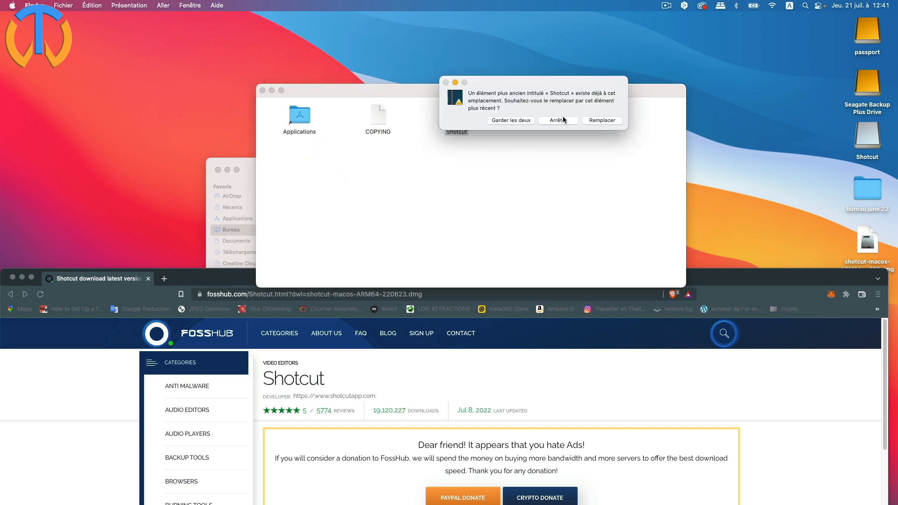
{"action": "left_click", "coordinate": [602, 121]}
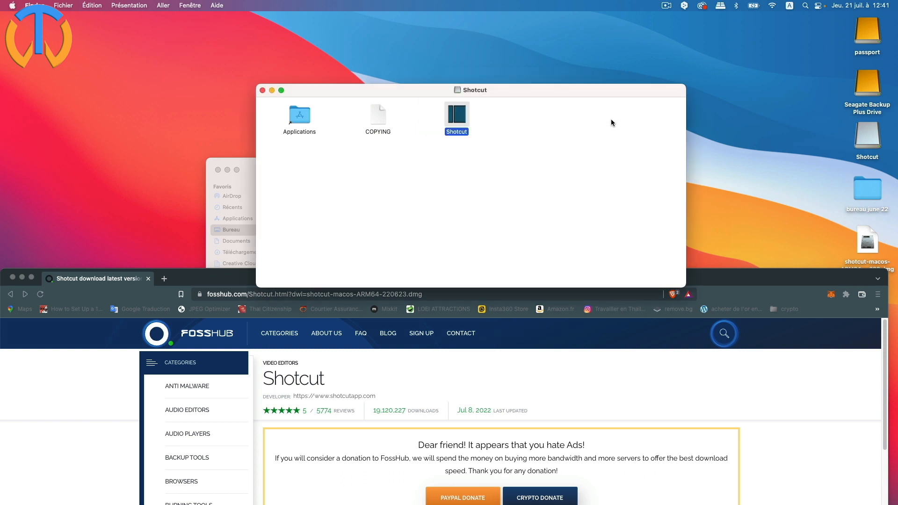
- Close the installer window, move the downloaded disk image to the trash, and launch Shotcut from Launchpad
{"action": "left_click", "coordinate": [262, 89]}
{"action": "key", "text": "super+BackSpace"}
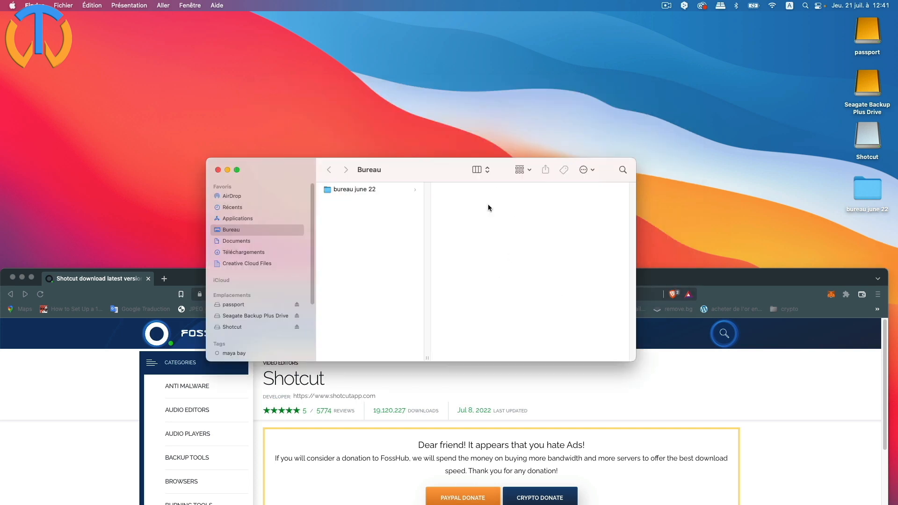
{"action": "mouse_move", "coordinate": [890, 87]}
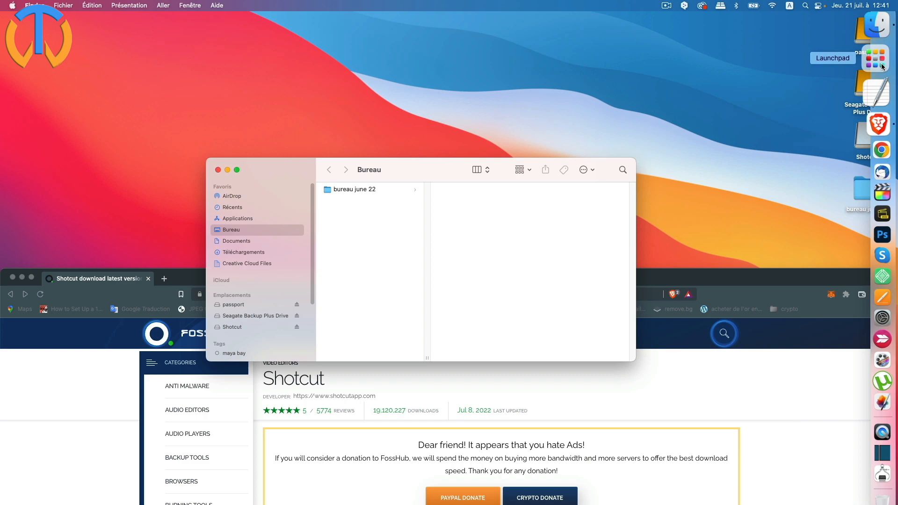
{"action": "left_click", "coordinate": [879, 55]}
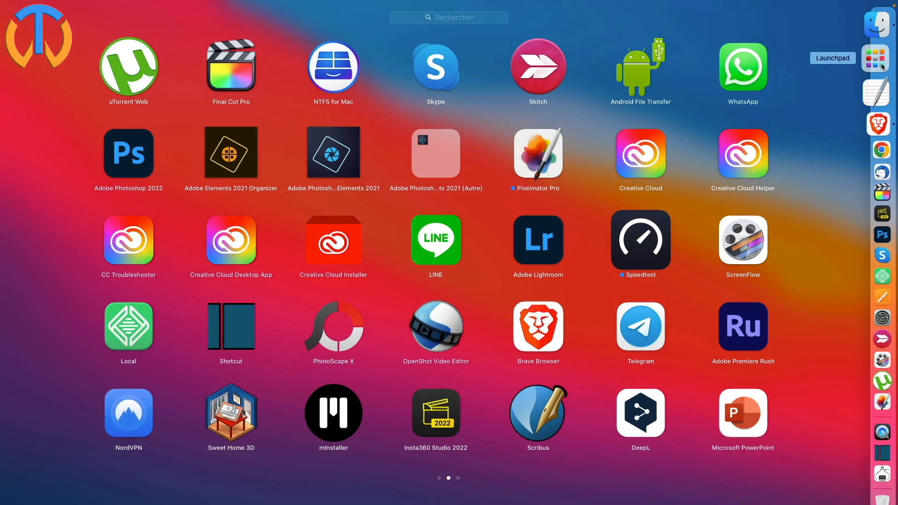
{"action": "left_click", "coordinate": [224, 329]}
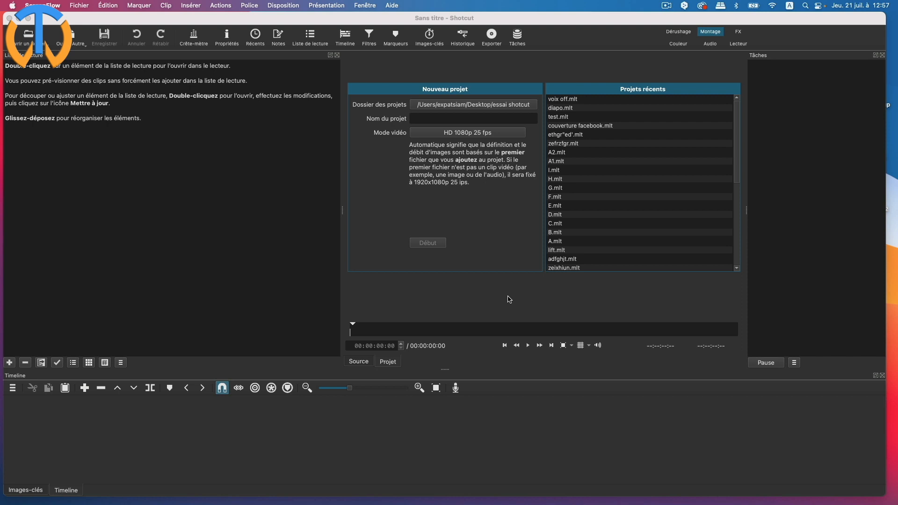
- Create a new project named "voixoff mac" with the video mode HD 1080p 25 fps
{"action": "left_click", "coordinate": [430, 118]}
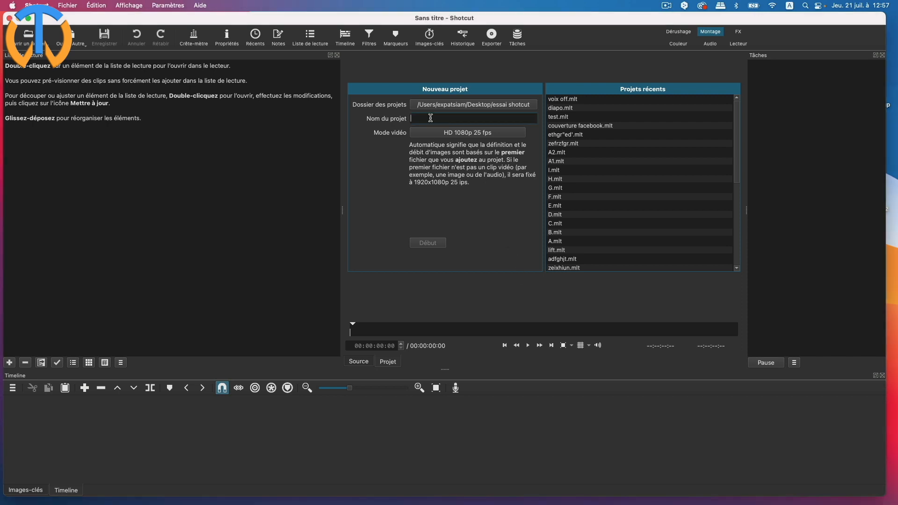
{"action": "type", "text": "voixoff mac"}
{"action": "left_click", "coordinate": [446, 133]}
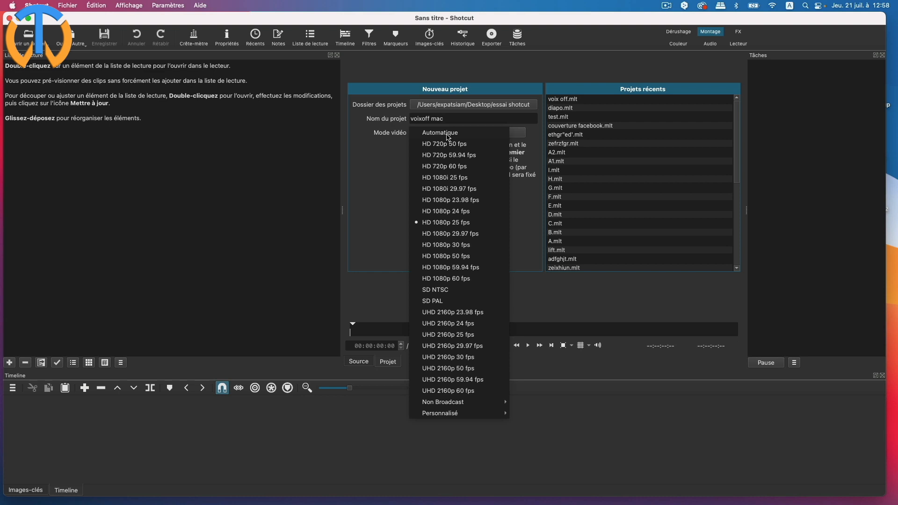
{"action": "left_click", "coordinate": [470, 225]}
{"action": "left_click", "coordinate": [431, 244]}
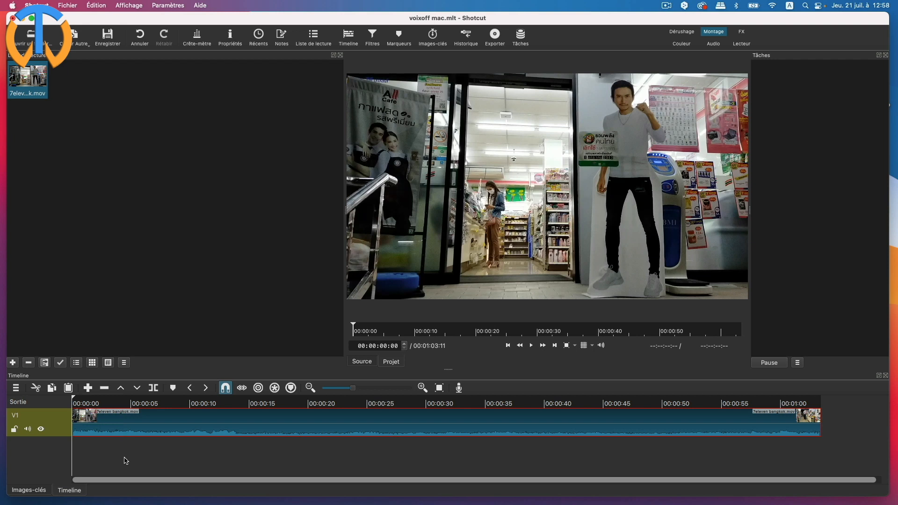
- Preview part of the 7eleven bangkok.mov clip on the timeline and return the playhead to the start
{"action": "left_click", "coordinate": [313, 409]}
{"action": "key", "text": "space"}
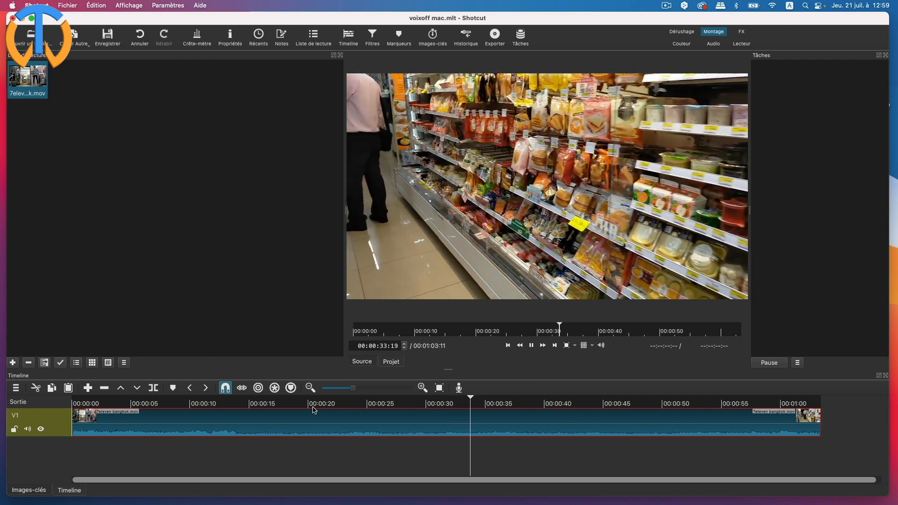
{"action": "key", "text": "space"}
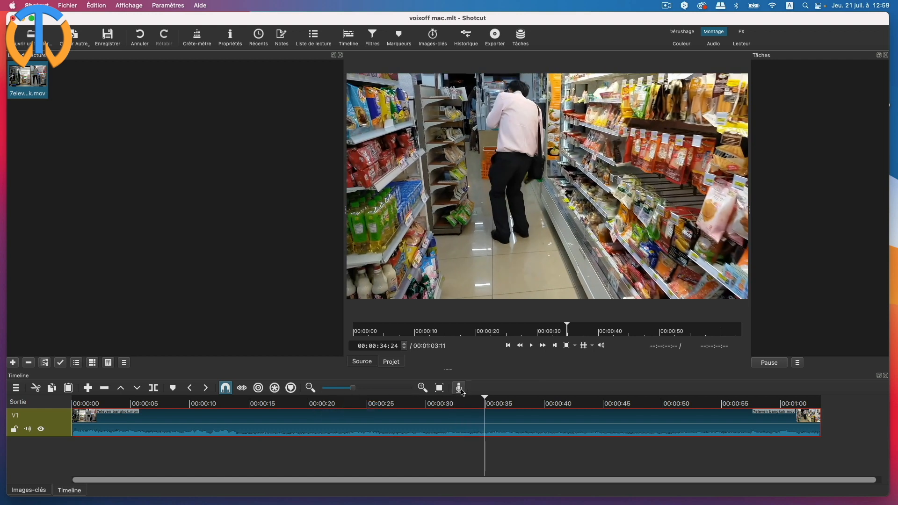
{"action": "left_click_drag", "start_coordinate": [485, 403], "coordinate": [29, 401]}
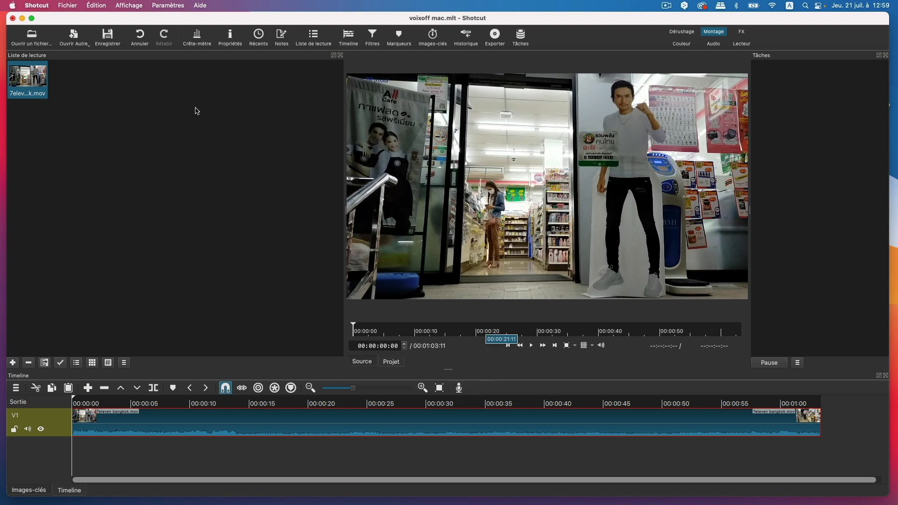
- Examine the video and audio inputs offered for an audio/video device source, and dismiss the dialog without opening one
{"action": "left_click", "coordinate": [69, 5]}
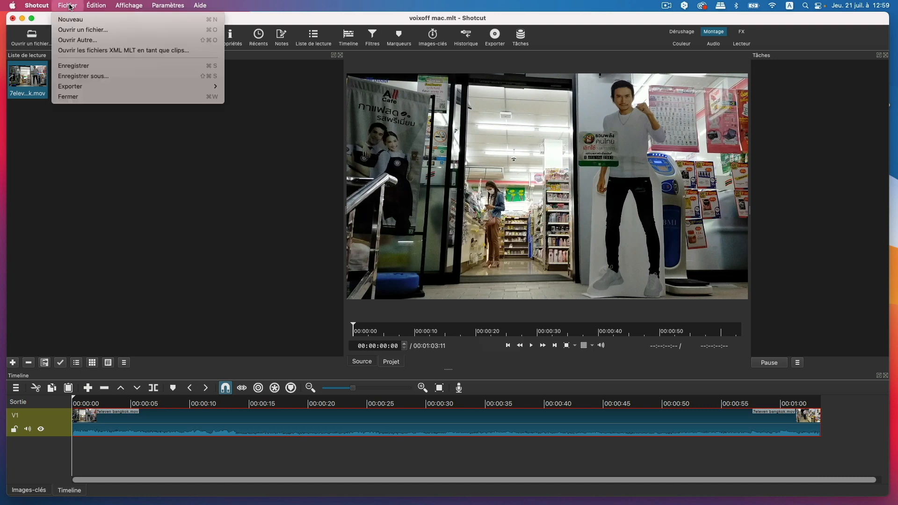
{"action": "left_click", "coordinate": [80, 41]}
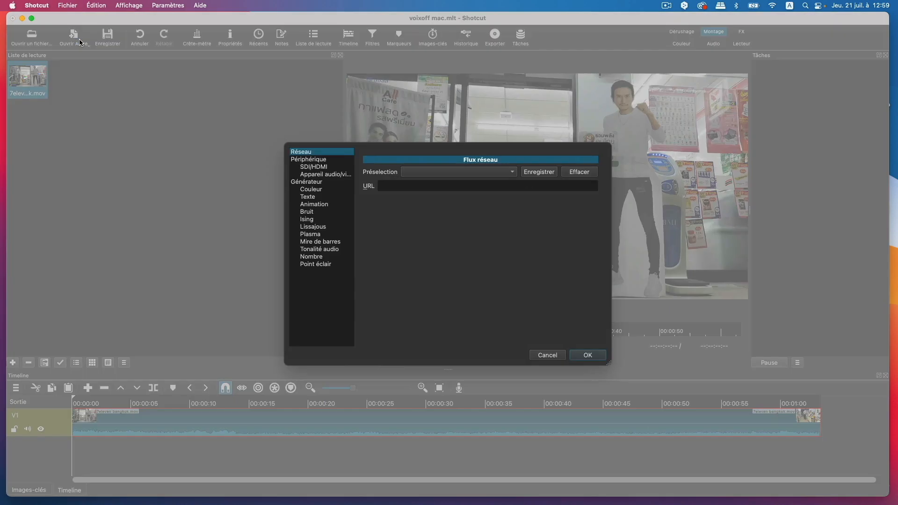
{"action": "left_click", "coordinate": [325, 175]}
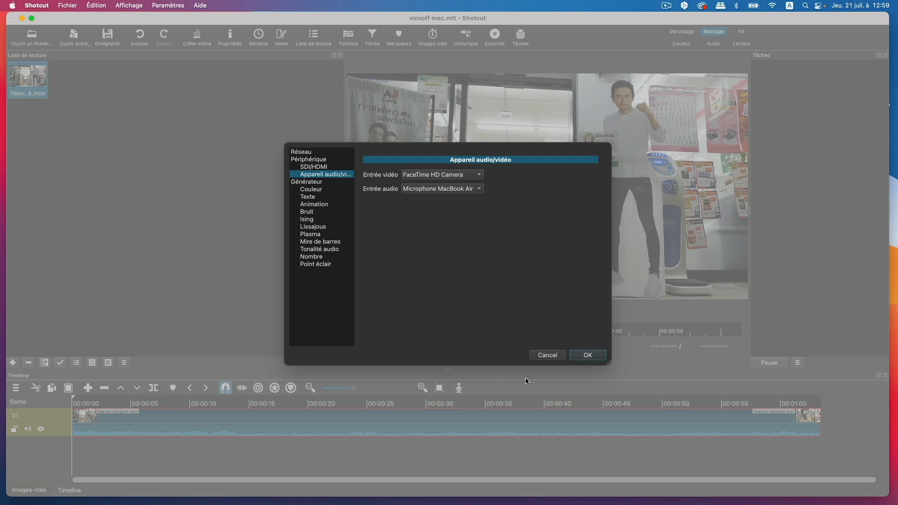
{"action": "left_click", "coordinate": [555, 357]}
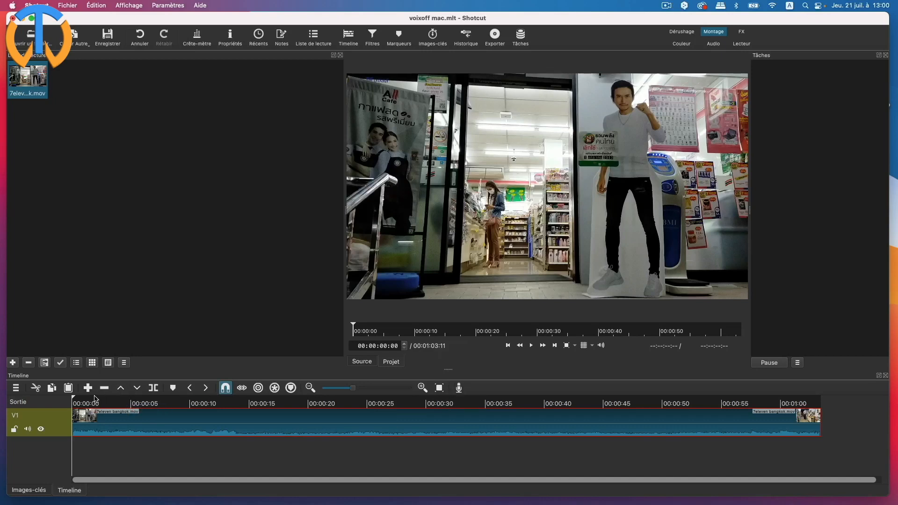
- Play the timeline clip from its start and pause playback at about 5 seconds
{"action": "mouse_move", "coordinate": [74, 398]}
{"action": "left_mouse_down"}
{"action": "mouse_move", "coordinate": [119, 400]}
{"action": "mouse_move", "coordinate": [73, 403]}
{"action": "left_mouse_up"}
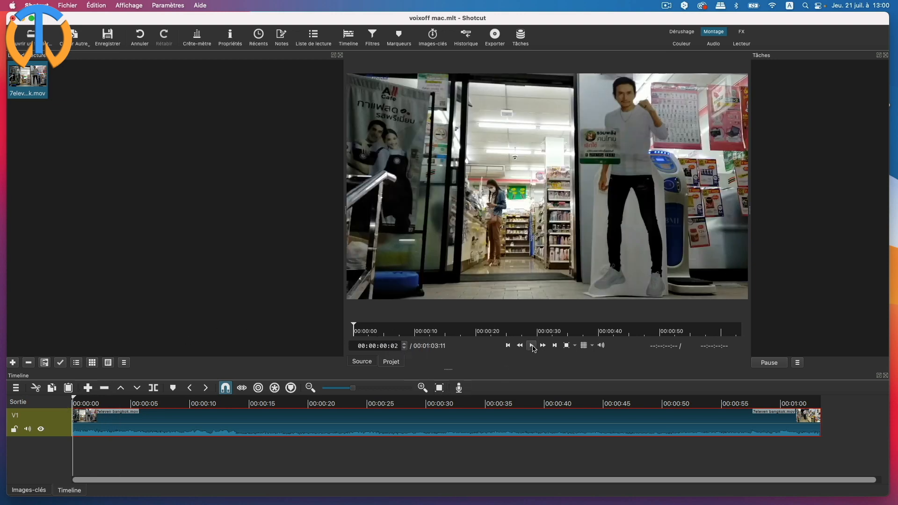
{"action": "left_click", "coordinate": [533, 346]}
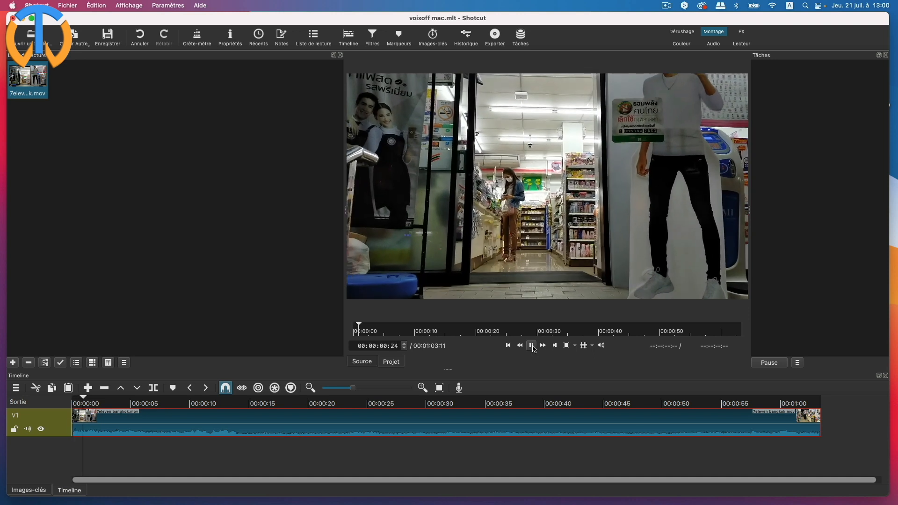
{"action": "left_click", "coordinate": [532, 346]}
{"action": "left_click", "coordinate": [533, 346]}
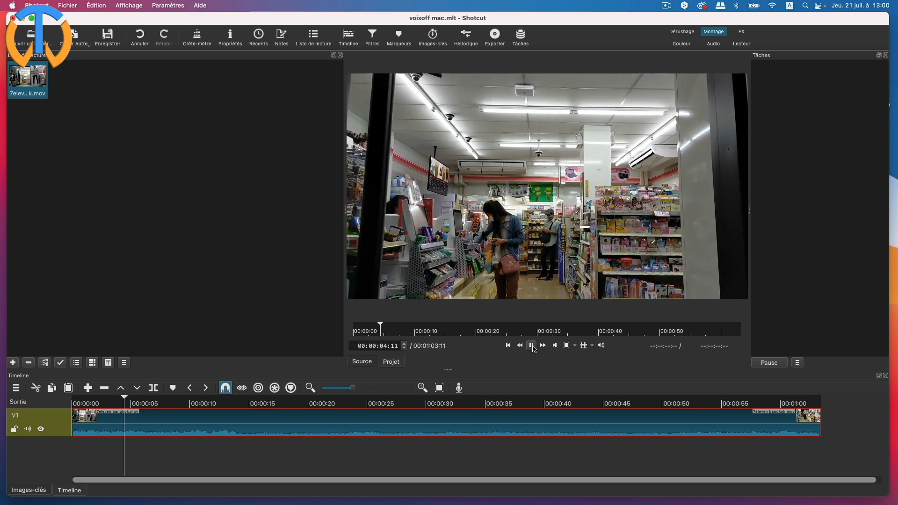
{"action": "left_click", "coordinate": [533, 349]}
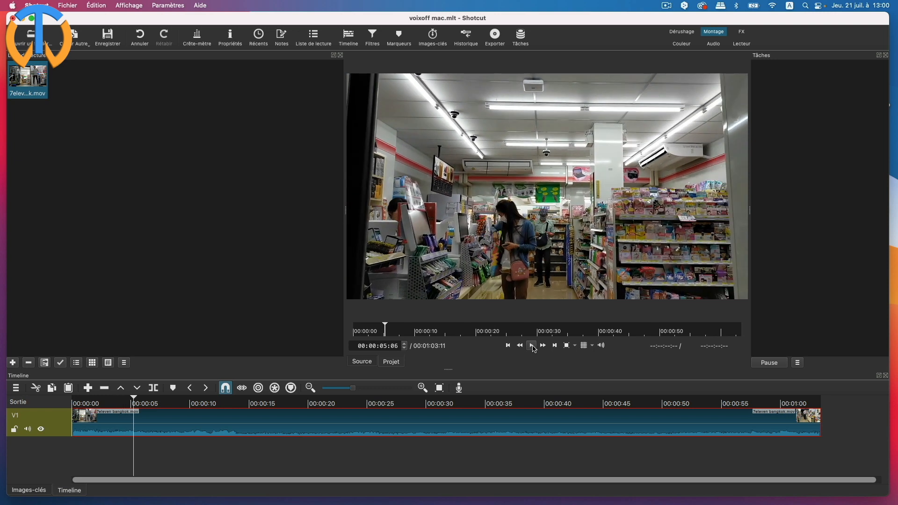
- Record a voice-over of about 10 seconds starting at about 5 seconds on the timeline, and play the take back
{"action": "left_click", "coordinate": [460, 388]}
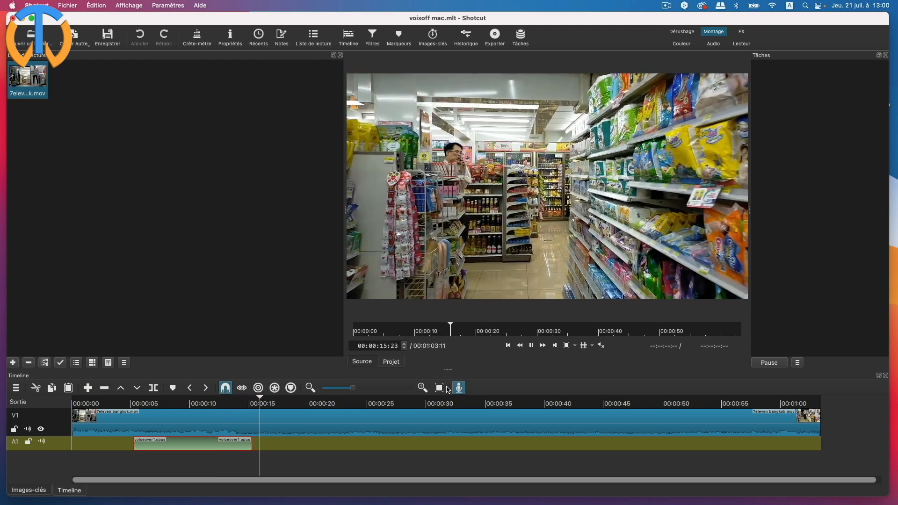
{"action": "left_click", "coordinate": [460, 389]}
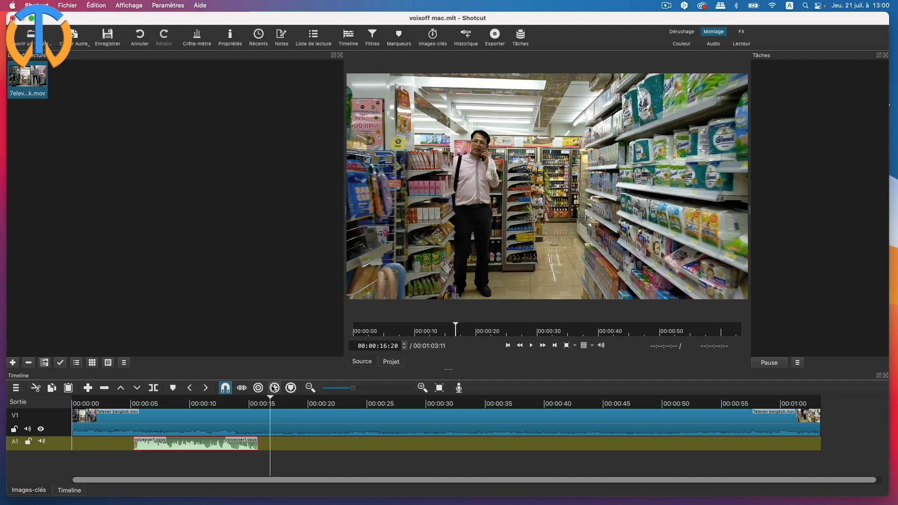
{"action": "left_click_drag", "start_coordinate": [270, 401], "coordinate": [133, 402]}
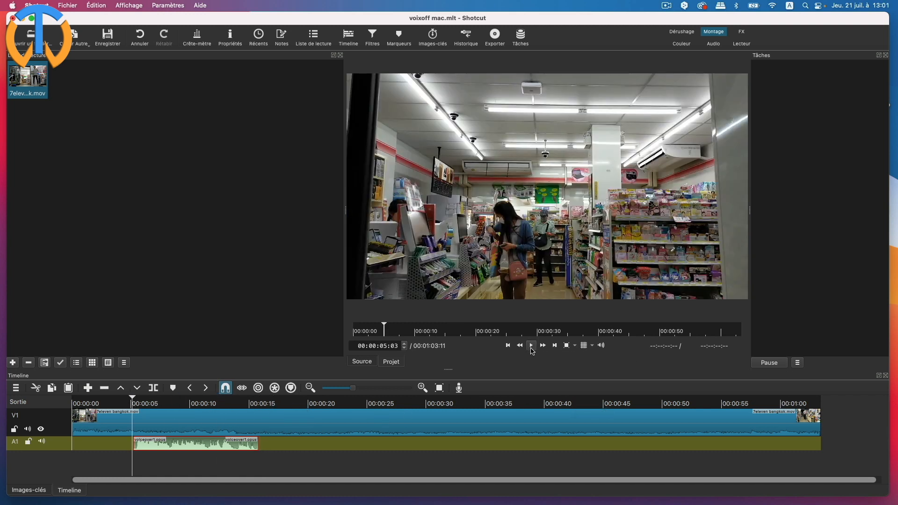
{"action": "left_click", "coordinate": [532, 349]}
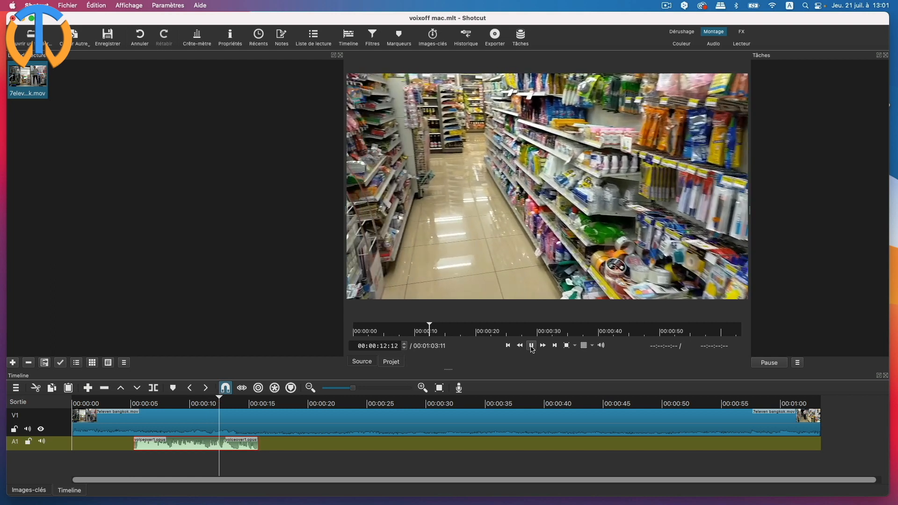
{"action": "left_click", "coordinate": [531, 347]}
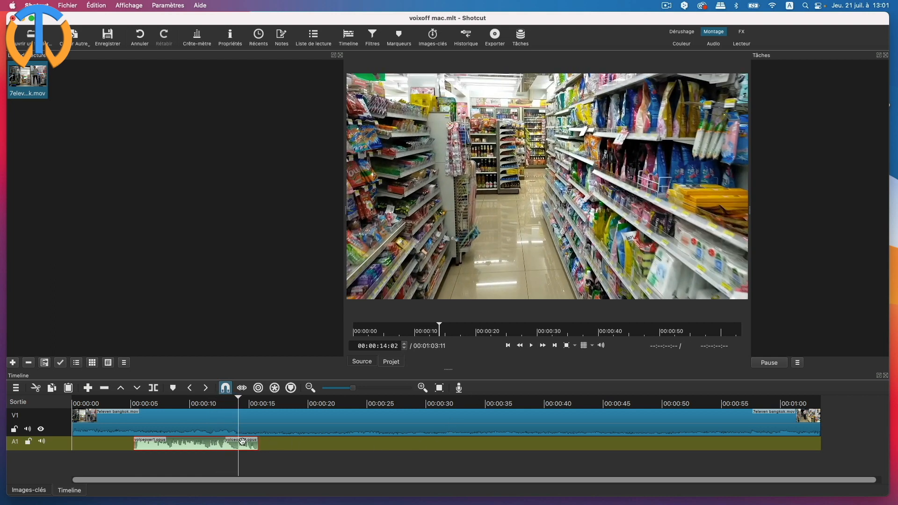
- Trim the end of the voiceover1.opus clip back to about 14 seconds and move the playhead to about 9 seconds
{"action": "left_click_drag", "start_coordinate": [257, 442], "coordinate": [233, 445]}
{"action": "left_click_drag", "start_coordinate": [237, 401], "coordinate": [183, 403]}
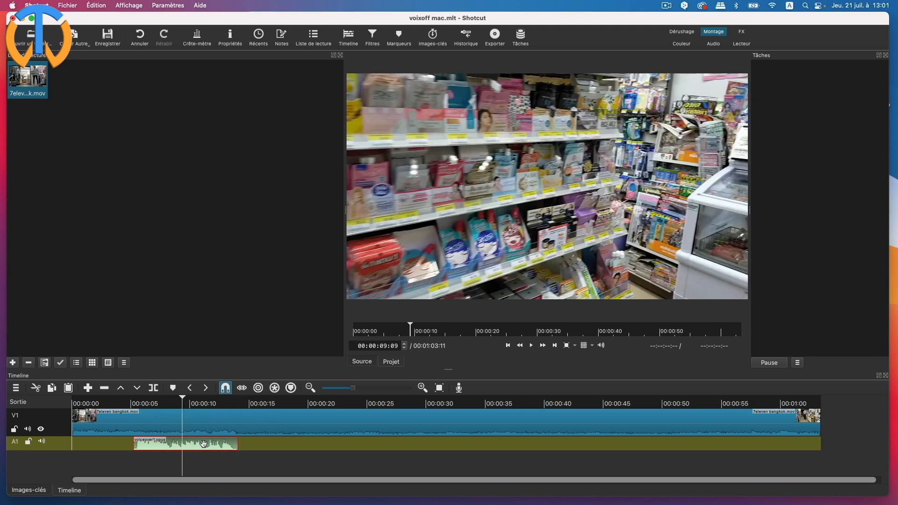
- Examine the audio filters available for the voiceover1.opus clip, and close the filter list without adding any
{"action": "left_click", "coordinate": [373, 37]}
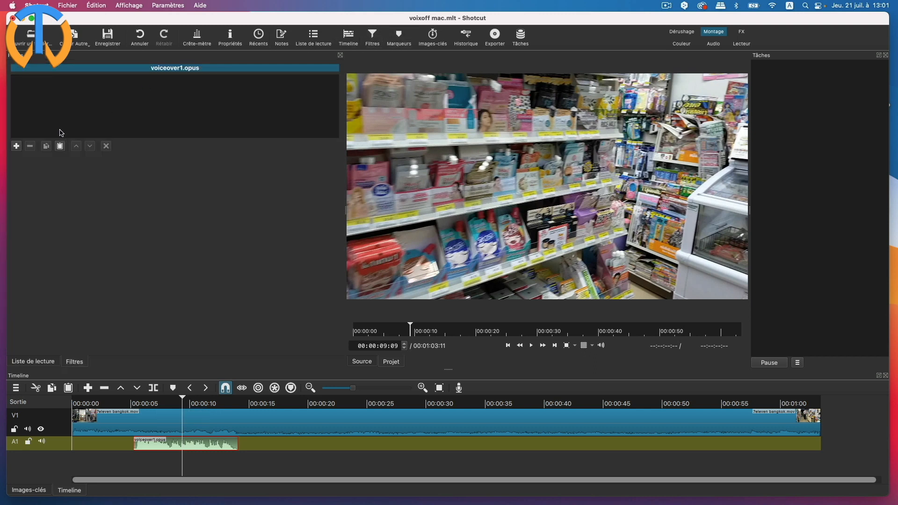
{"action": "left_click", "coordinate": [17, 146]}
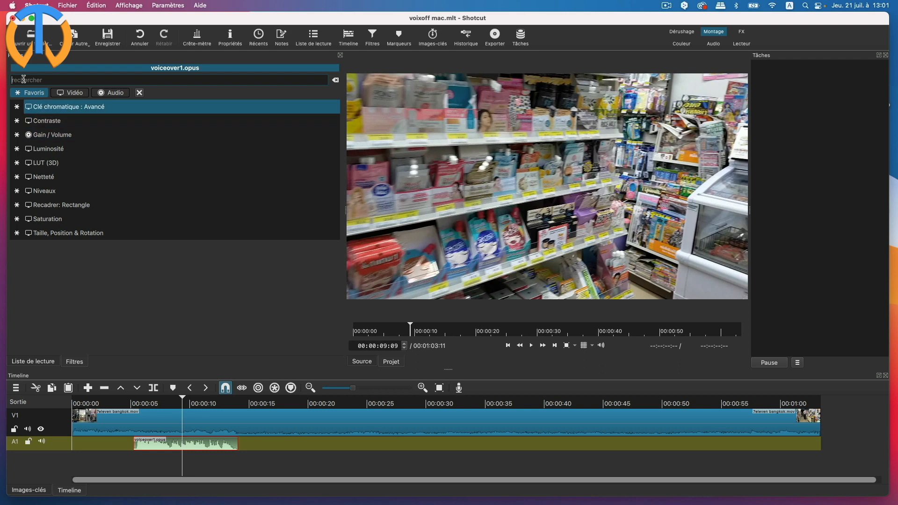
{"action": "left_click", "coordinate": [113, 96]}
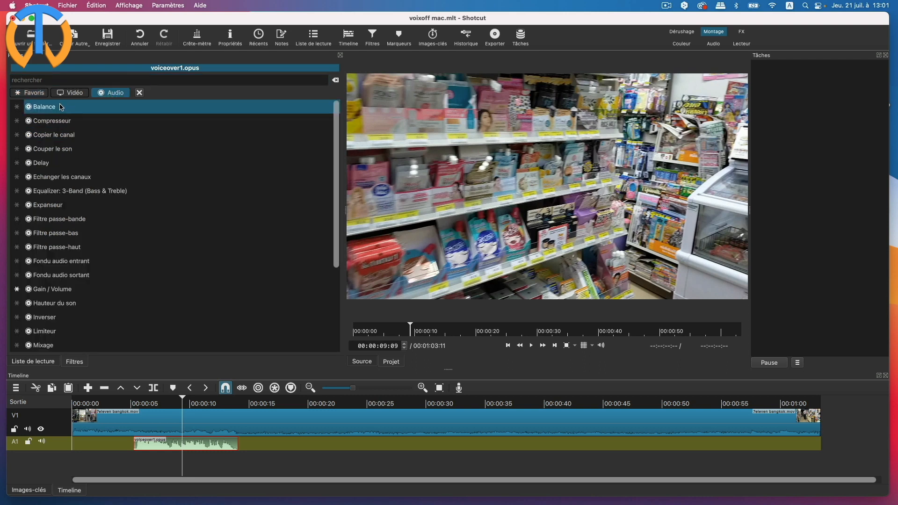
{"action": "scroll", "coordinate": [65, 260], "scroll_direction": "down", "scroll_amount": 3}
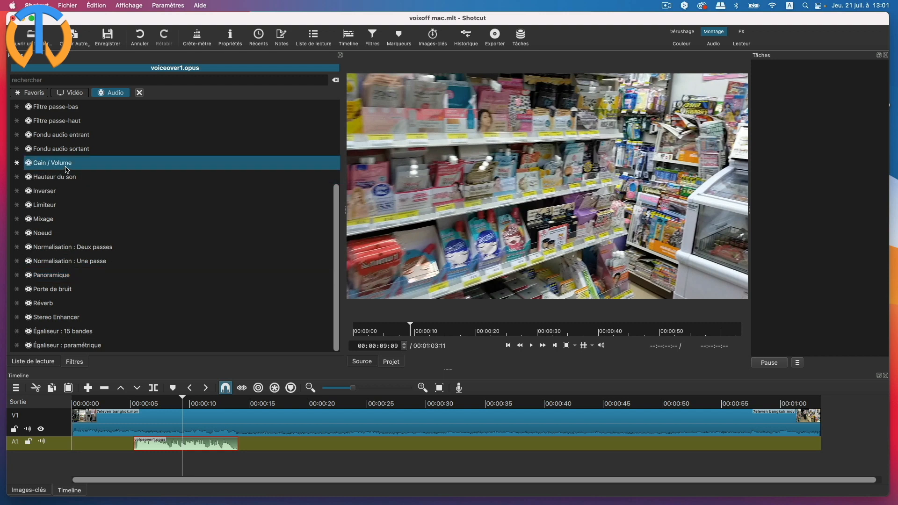
{"action": "scroll", "coordinate": [74, 258], "scroll_direction": "up", "scroll_amount": 3}
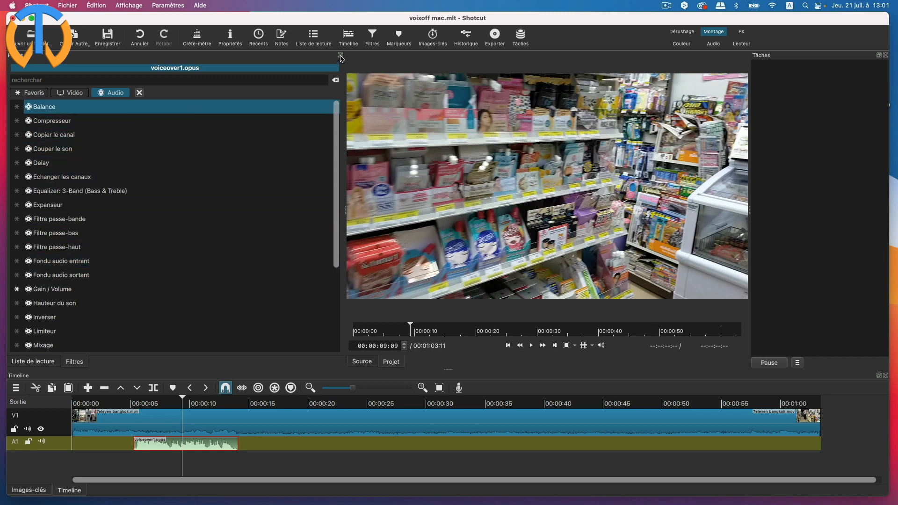
{"action": "left_click", "coordinate": [341, 56]}
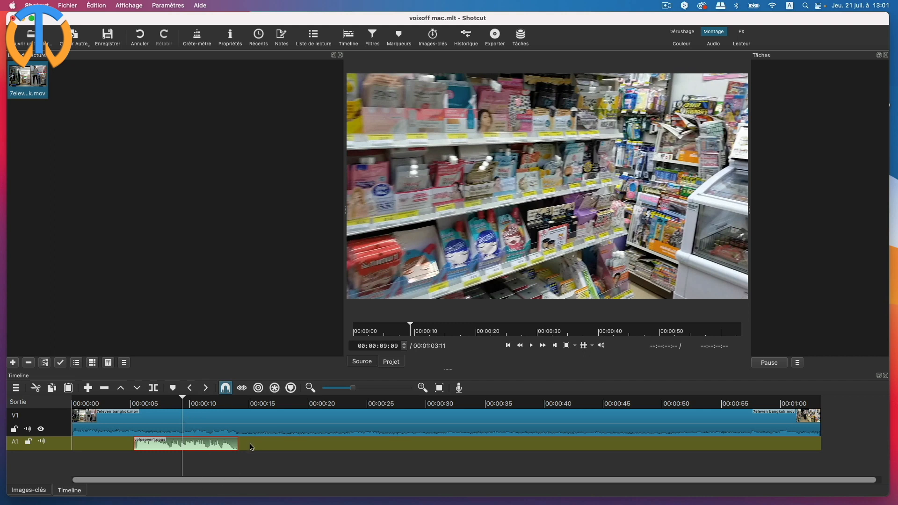
- Record a second voice-over of about 12 seconds starting at about 16 seconds on the timeline
{"action": "left_click_drag", "start_coordinate": [185, 399], "coordinate": [269, 406]}
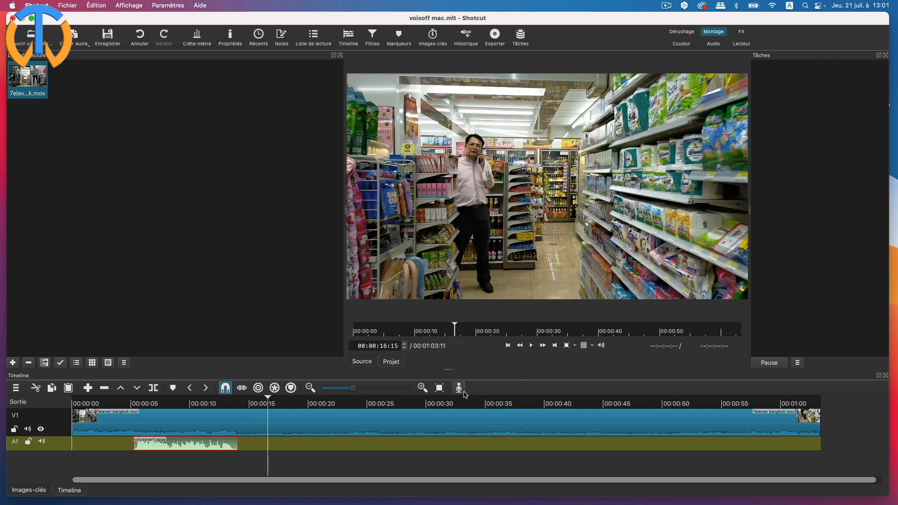
{"action": "left_click", "coordinate": [460, 389]}
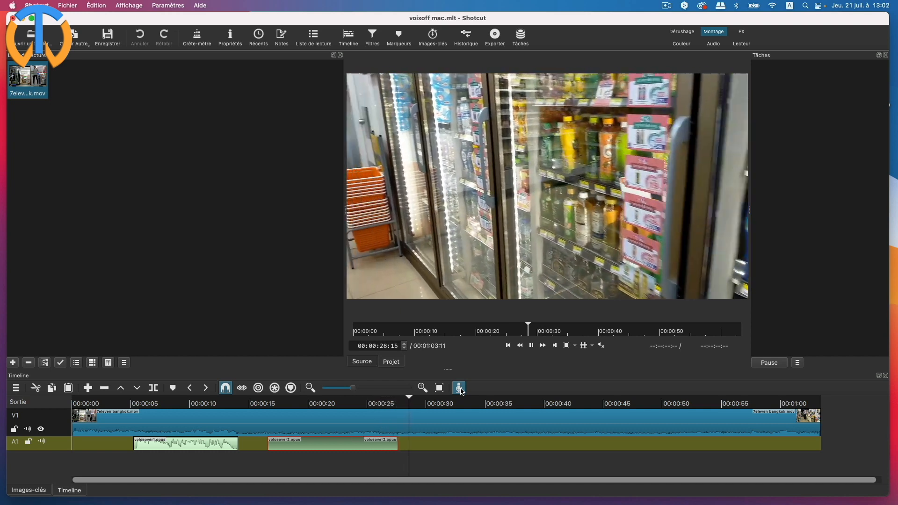
{"action": "left_click", "coordinate": [459, 388]}
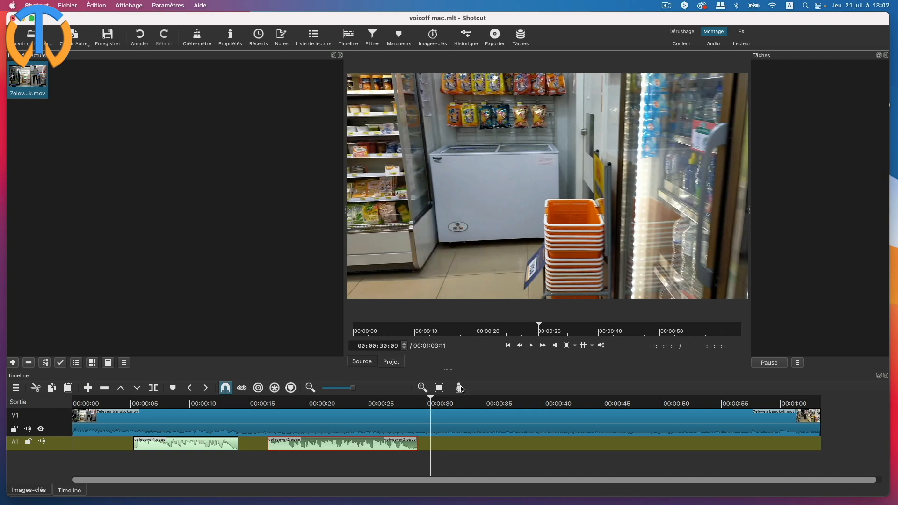
- Play back the second voice-over from just before its start, at about 15 seconds
{"action": "left_click_drag", "start_coordinate": [430, 400], "coordinate": [259, 399]}
{"action": "key", "text": "space"}
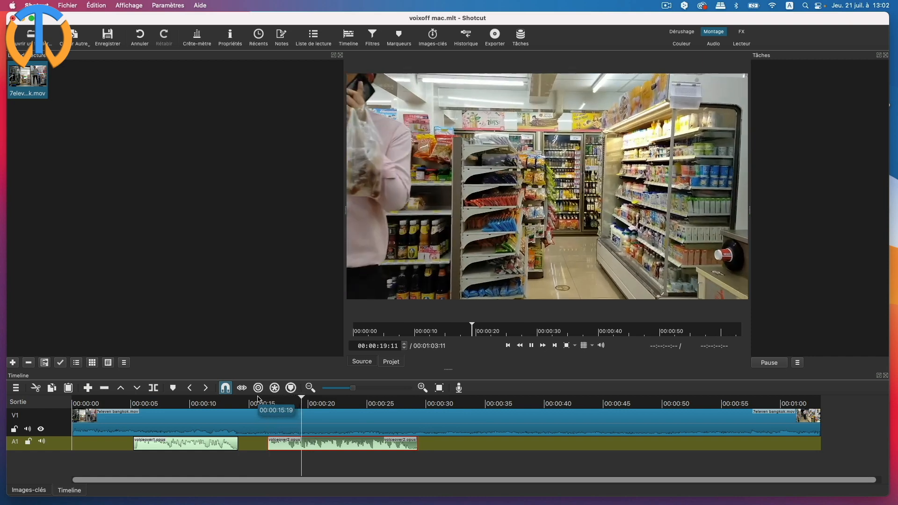
{"action": "left_click", "coordinate": [330, 400]}
- Record a third voice-over of about 8 seconds starting at about 14 seconds, overlapping the second one
{"action": "left_click_drag", "start_coordinate": [317, 401], "coordinate": [239, 399]}
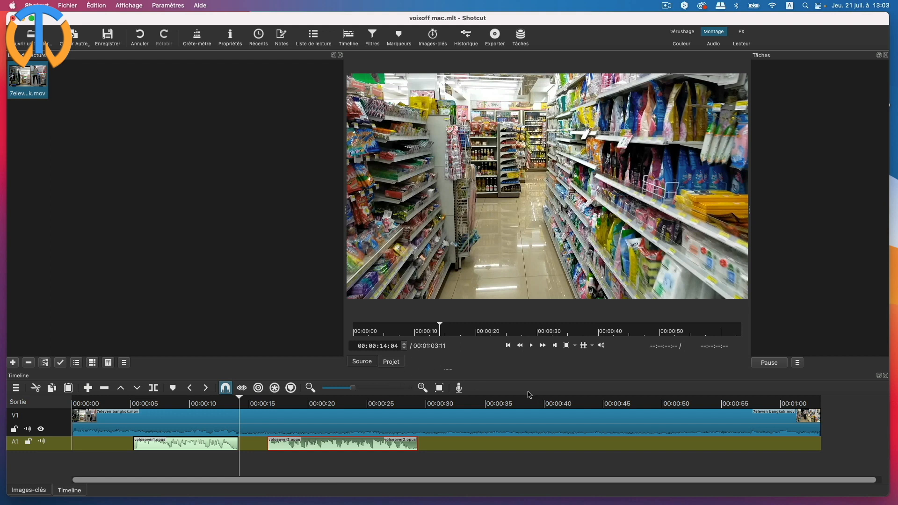
{"action": "left_click", "coordinate": [460, 388]}
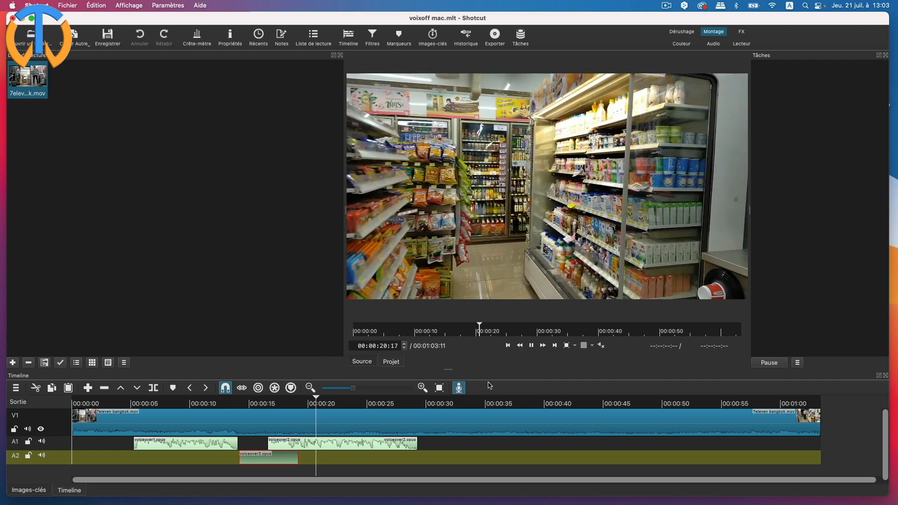
{"action": "left_click", "coordinate": [459, 388]}
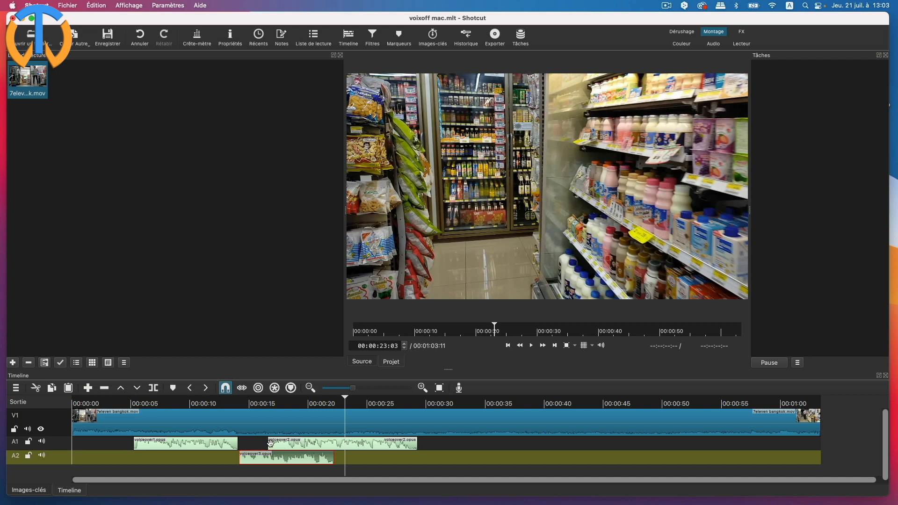
- Play the overlapping part of the second and third voice-overs from about 16 seconds and pause at about 20 seconds
{"action": "left_click", "coordinate": [272, 405]}
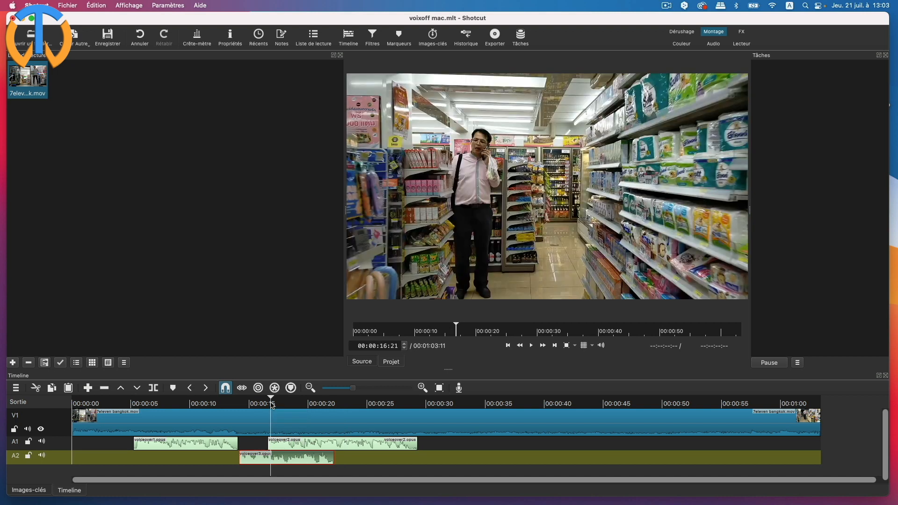
{"action": "key", "text": "space"}
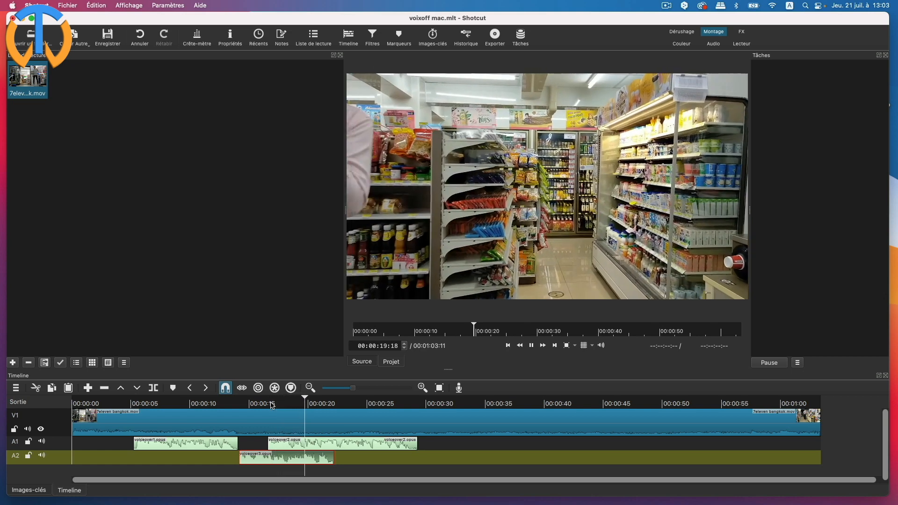
{"action": "key", "text": "space"}
- Move the voiceover2.opus clip on track A1 to start where voiceover3.opus ends, at about 22 seconds
{"action": "left_click_drag", "start_coordinate": [338, 445], "coordinate": [403, 445]}
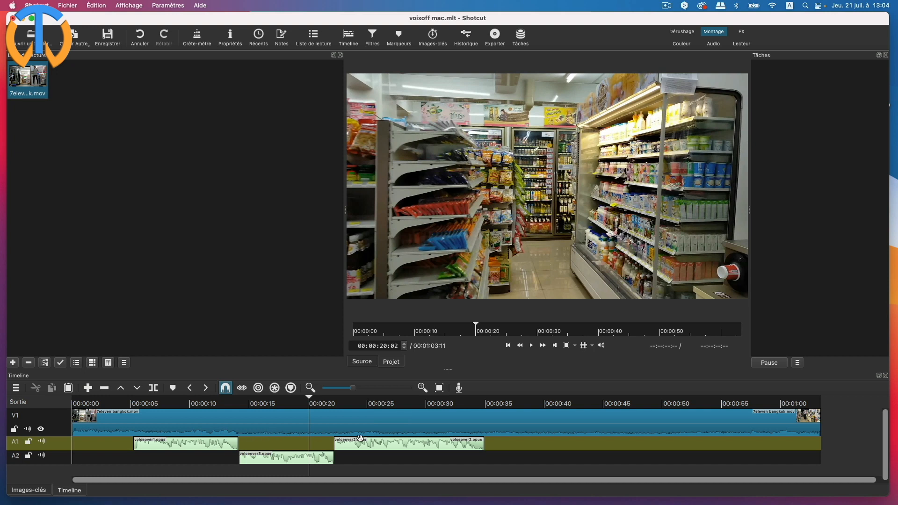
{"action": "left_click", "coordinate": [431, 438]}
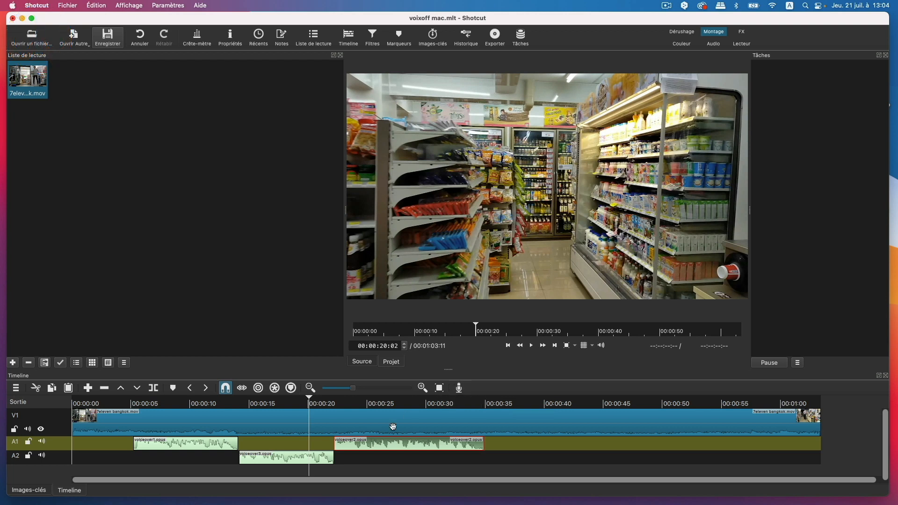
{"action": "left_click", "coordinate": [460, 388]}
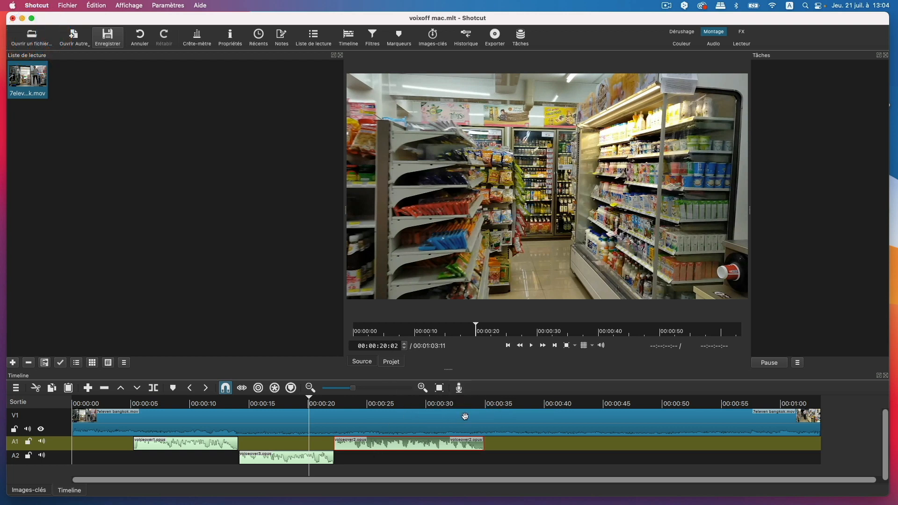